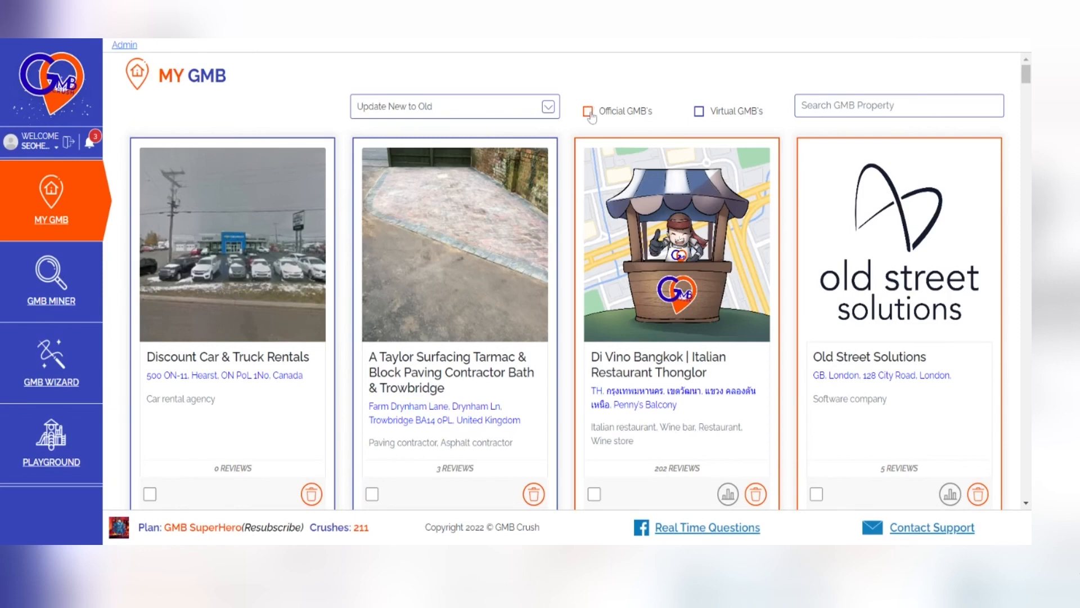
- Filter the list to official GMB properties and load the Di Vino Bangkok analytics report
{"action": "left_click", "coordinate": [589, 112]}
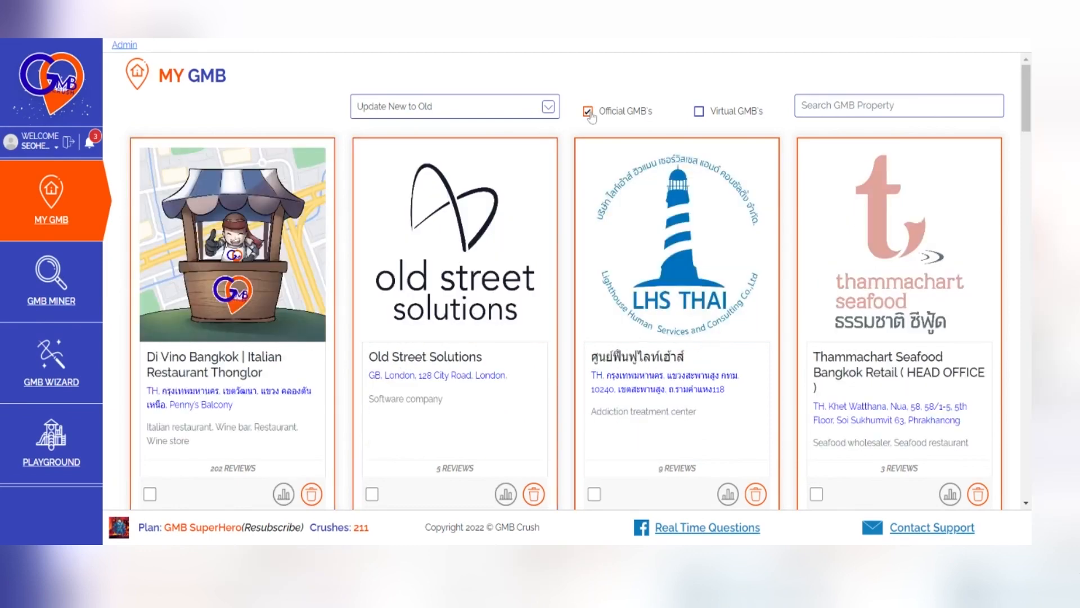
{"action": "left_click", "coordinate": [589, 111]}
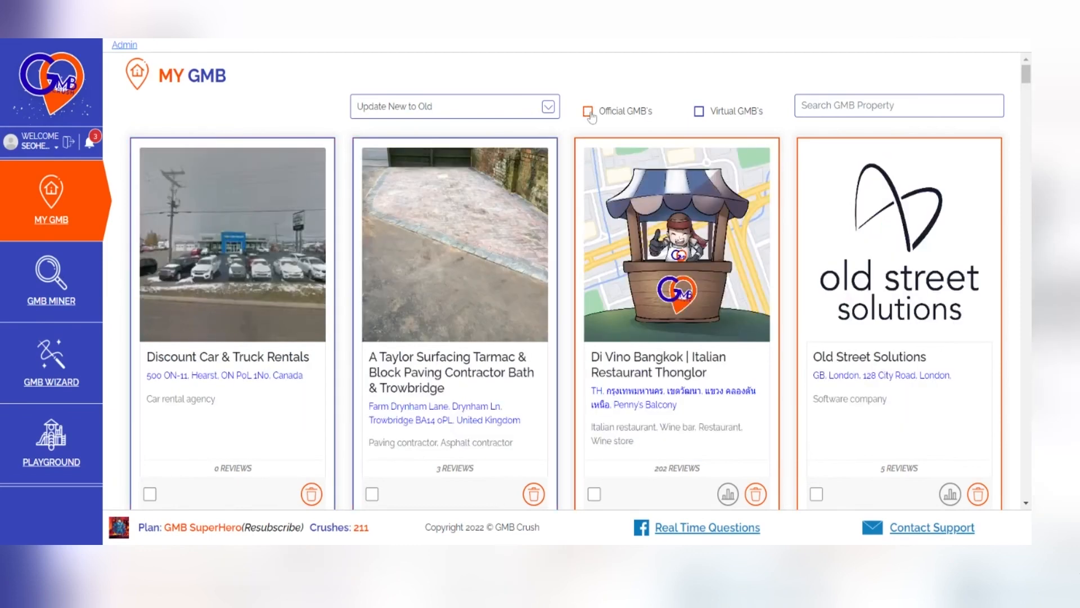
{"action": "left_click", "coordinate": [588, 112]}
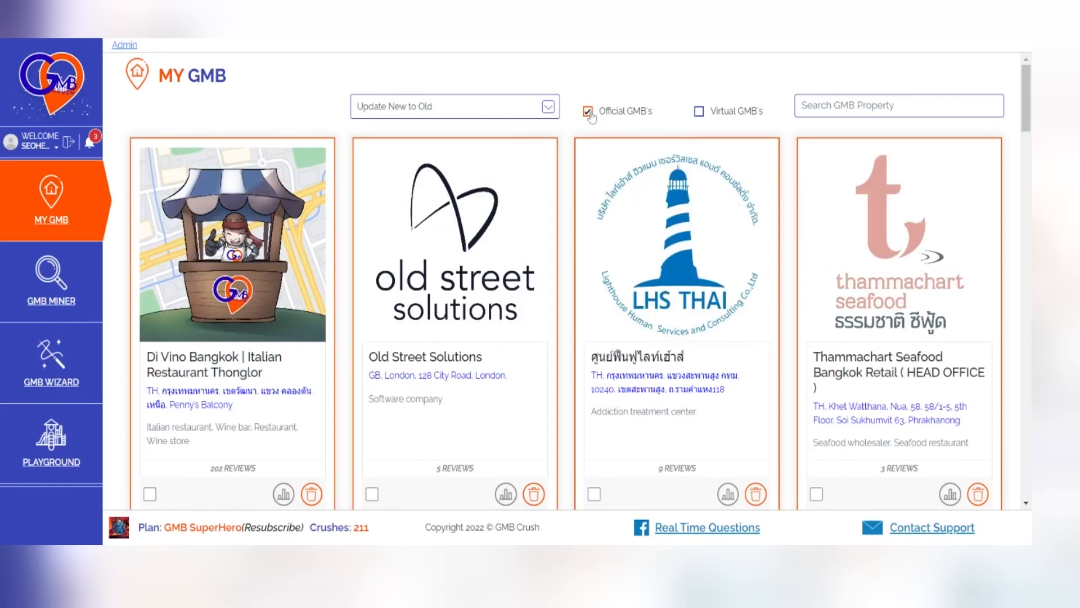
{"action": "scroll", "coordinate": [557, 295], "scroll_direction": "down", "scroll_amount": 1}
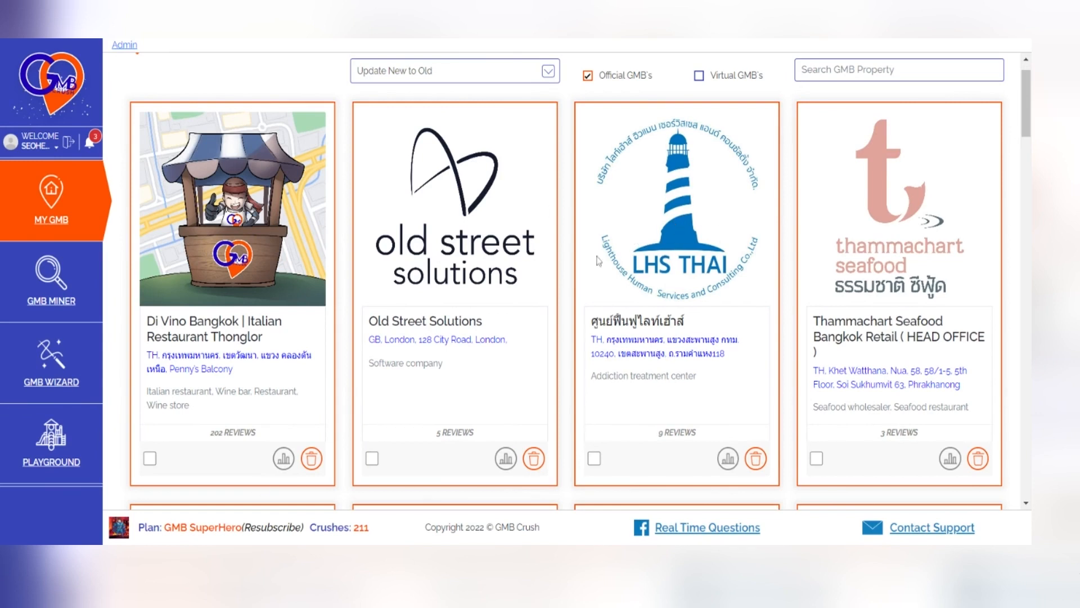
{"action": "left_click", "coordinate": [284, 459]}
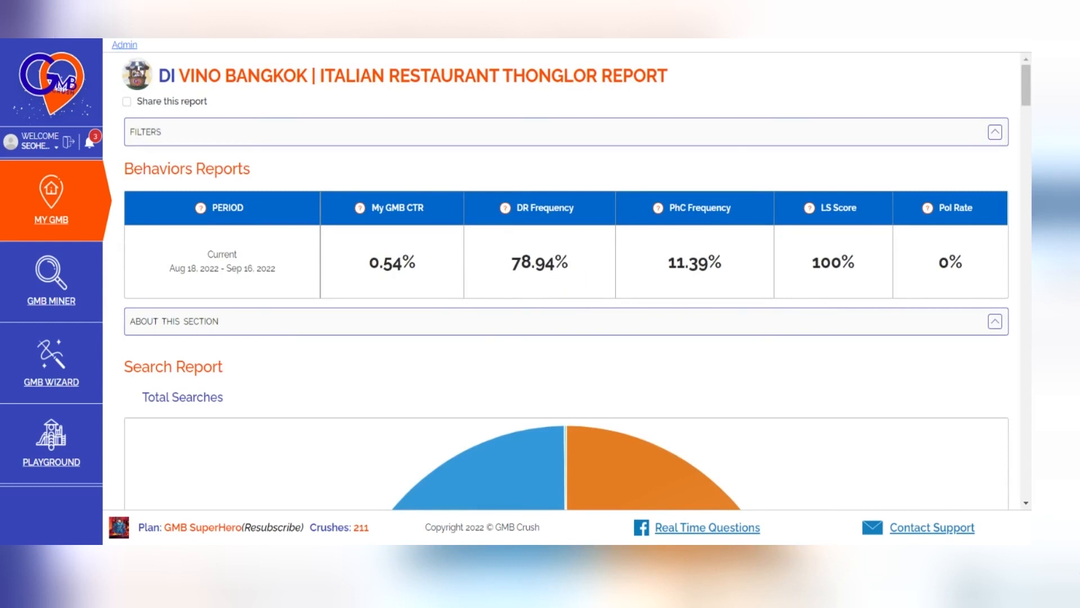
{"action": "scroll", "coordinate": [566, 287], "scroll_direction": "down", "scroll_amount": 1}
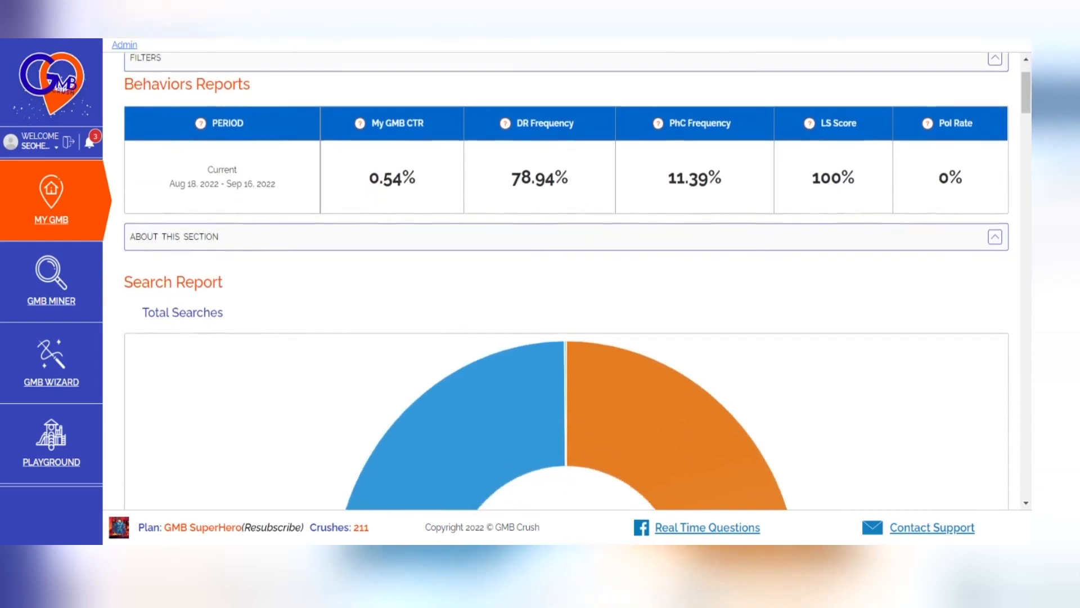
{"action": "scroll", "coordinate": [566, 287], "scroll_direction": "down", "scroll_amount": 1}
{"action": "scroll", "coordinate": [566, 288], "scroll_direction": "down", "scroll_amount": 2}
{"action": "scroll", "coordinate": [567, 288], "scroll_direction": "down", "scroll_amount": 2}
{"action": "scroll", "coordinate": [566, 287], "scroll_direction": "down", "scroll_amount": 2}
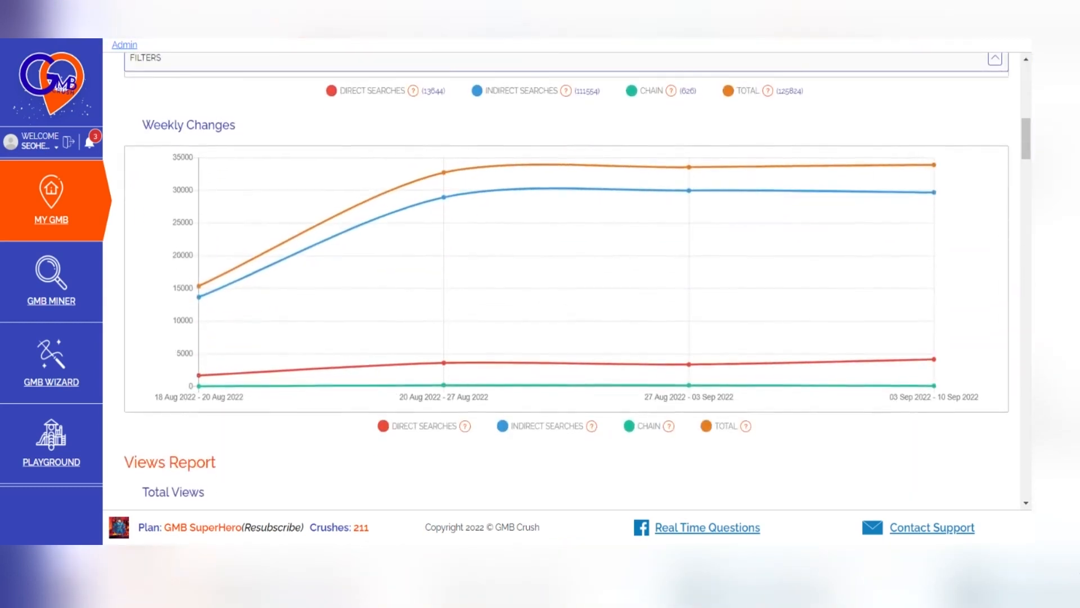
{"action": "scroll", "coordinate": [566, 288], "scroll_direction": "down", "scroll_amount": 2}
{"action": "scroll", "coordinate": [566, 288], "scroll_direction": "down", "scroll_amount": 2}
{"action": "scroll", "coordinate": [566, 287], "scroll_direction": "down", "scroll_amount": 2}
{"action": "scroll", "coordinate": [566, 287], "scroll_direction": "down", "scroll_amount": 2}
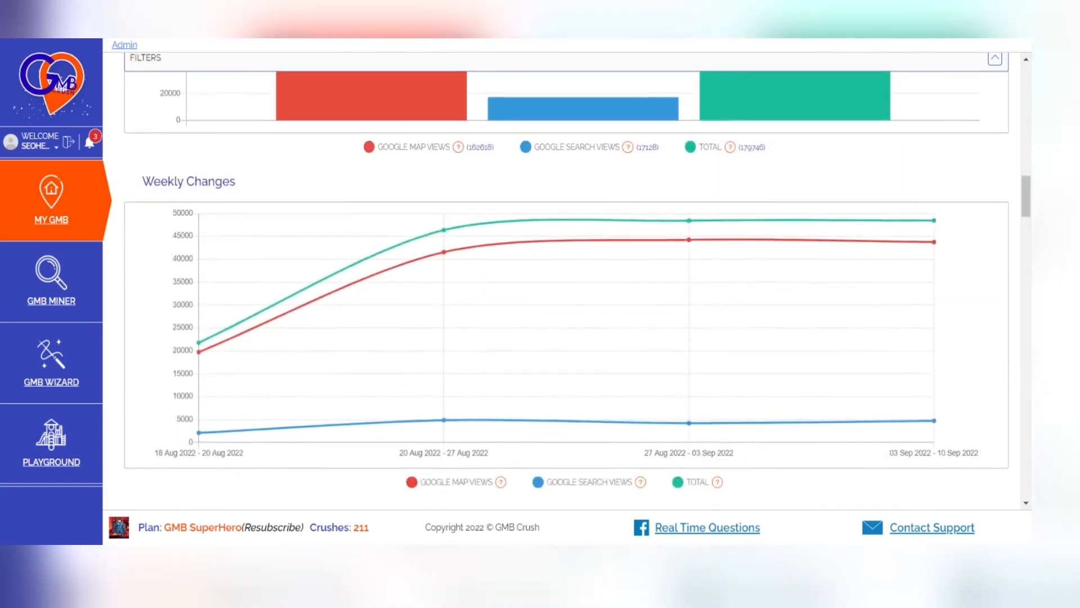
{"action": "scroll", "coordinate": [566, 288], "scroll_direction": "down", "scroll_amount": 2}
{"action": "scroll", "coordinate": [566, 288], "scroll_direction": "down", "scroll_amount": 2}
{"action": "scroll", "coordinate": [566, 287], "scroll_direction": "down", "scroll_amount": 2}
{"action": "scroll", "coordinate": [565, 287], "scroll_direction": "down", "scroll_amount": 3}
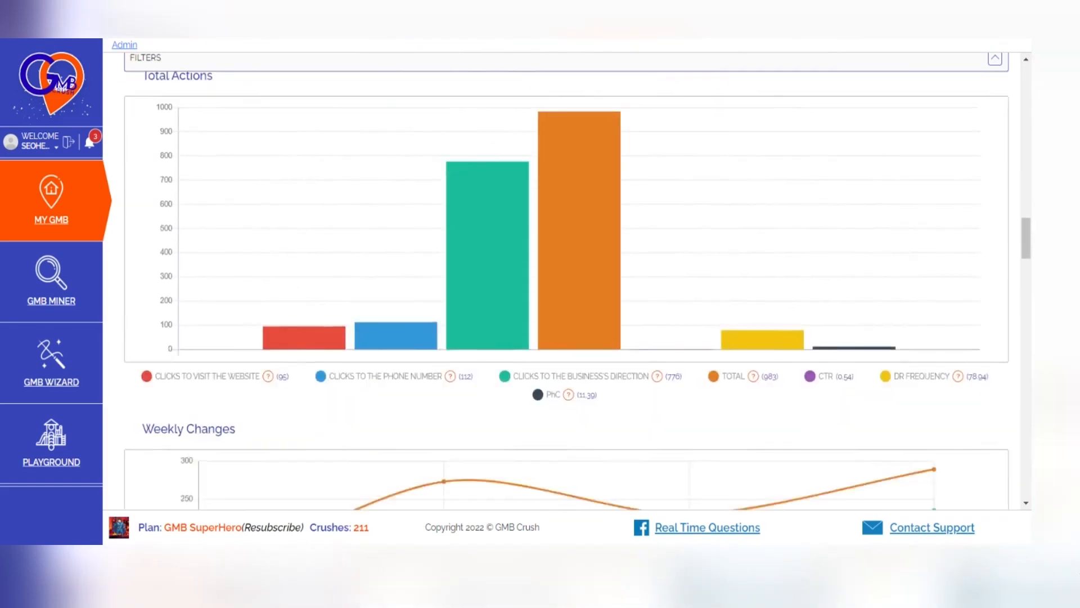
{"action": "scroll", "coordinate": [567, 287], "scroll_direction": "down", "scroll_amount": 1}
{"action": "scroll", "coordinate": [565, 287], "scroll_direction": "down", "scroll_amount": 2}
{"action": "scroll", "coordinate": [566, 287], "scroll_direction": "down", "scroll_amount": 2}
{"action": "scroll", "coordinate": [566, 287], "scroll_direction": "down", "scroll_amount": 2}
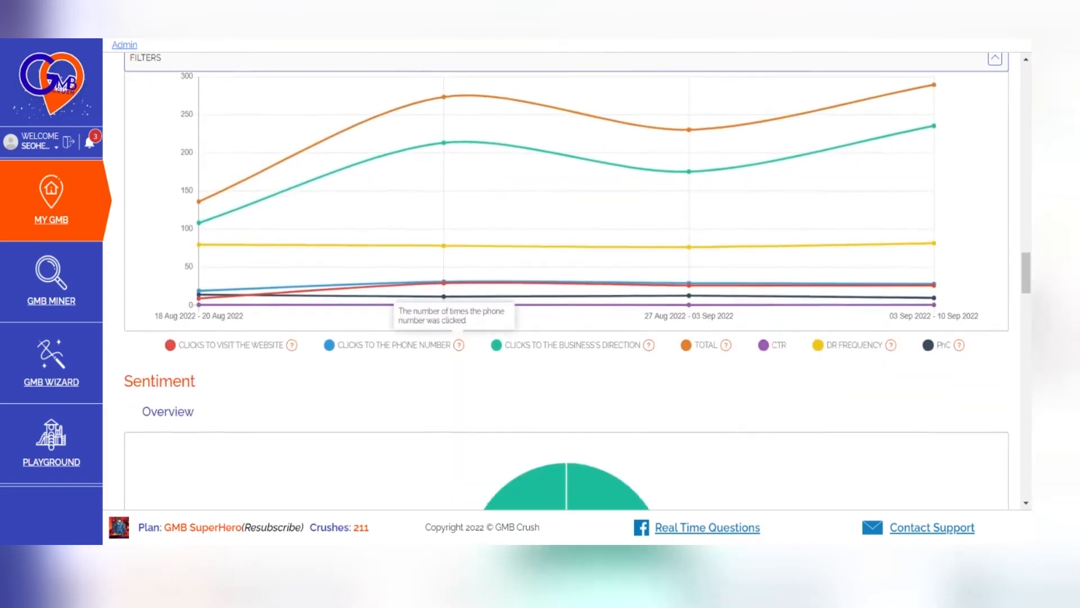
{"action": "scroll", "coordinate": [566, 287], "scroll_direction": "down", "scroll_amount": 1}
{"action": "scroll", "coordinate": [565, 288], "scroll_direction": "down", "scroll_amount": 1}
{"action": "scroll", "coordinate": [566, 287], "scroll_direction": "down", "scroll_amount": 1}
{"action": "scroll", "coordinate": [566, 287], "scroll_direction": "down", "scroll_amount": 1}
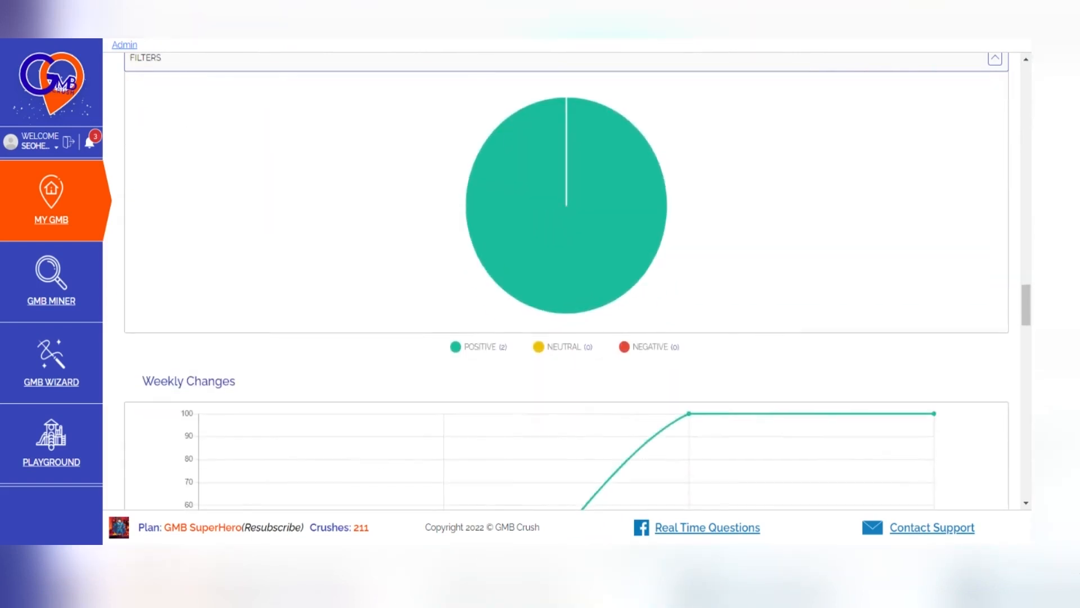
{"action": "scroll", "coordinate": [566, 287], "scroll_direction": "down", "scroll_amount": 2}
{"action": "scroll", "coordinate": [566, 288], "scroll_direction": "down", "scroll_amount": 2}
{"action": "scroll", "coordinate": [566, 288], "scroll_direction": "down", "scroll_amount": 1}
{"action": "scroll", "coordinate": [565, 287], "scroll_direction": "down", "scroll_amount": 2}
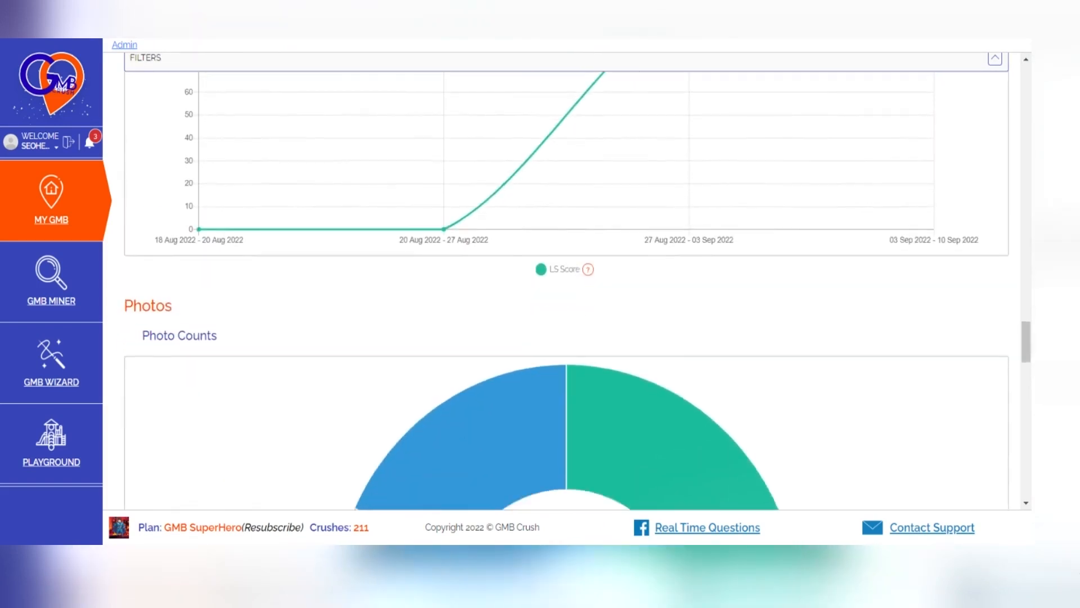
{"action": "scroll", "coordinate": [566, 287], "scroll_direction": "down", "scroll_amount": 2}
{"action": "scroll", "coordinate": [566, 287], "scroll_direction": "down", "scroll_amount": 2}
{"action": "scroll", "coordinate": [565, 287], "scroll_direction": "down", "scroll_amount": 2}
{"action": "scroll", "coordinate": [565, 287], "scroll_direction": "down", "scroll_amount": 1}
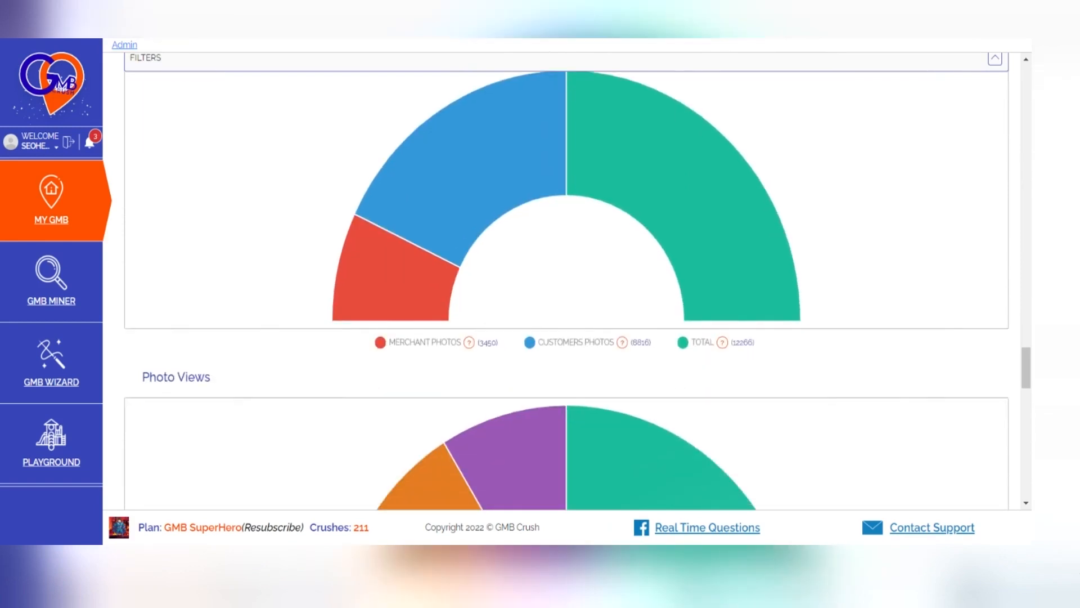
{"action": "scroll", "coordinate": [566, 286], "scroll_direction": "down", "scroll_amount": 1}
{"action": "scroll", "coordinate": [565, 287], "scroll_direction": "down", "scroll_amount": 1}
{"action": "scroll", "coordinate": [565, 288], "scroll_direction": "down", "scroll_amount": 1}
{"action": "scroll", "coordinate": [566, 287], "scroll_direction": "down", "scroll_amount": 1}
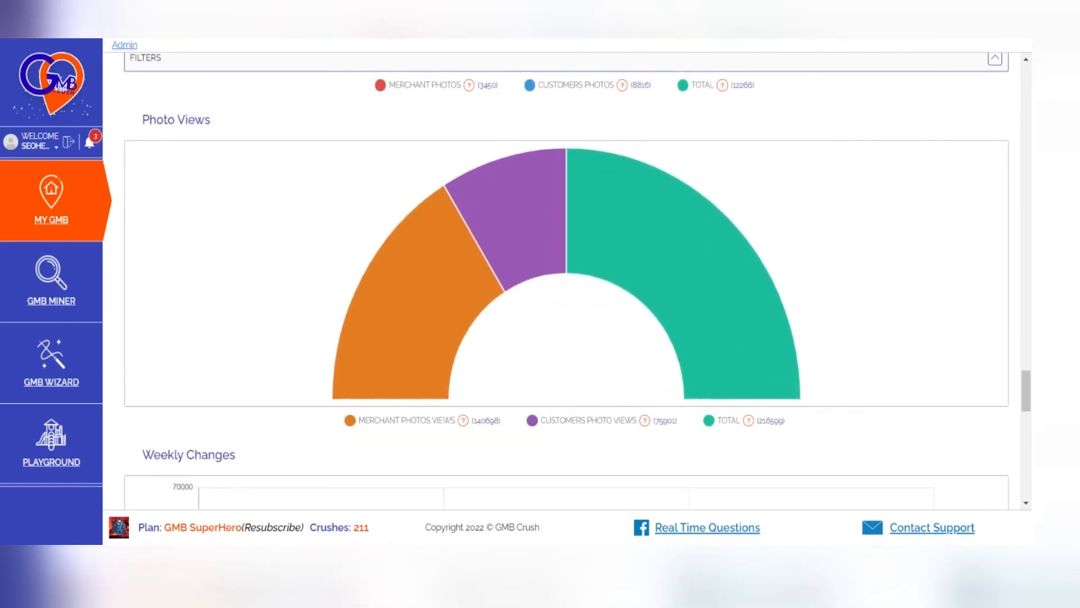
{"action": "scroll", "coordinate": [566, 287], "scroll_direction": "down", "scroll_amount": 1}
{"action": "scroll", "coordinate": [566, 287], "scroll_direction": "down", "scroll_amount": 1}
{"action": "scroll", "coordinate": [565, 288], "scroll_direction": "down", "scroll_amount": 1}
{"action": "scroll", "coordinate": [565, 287], "scroll_direction": "down", "scroll_amount": 1}
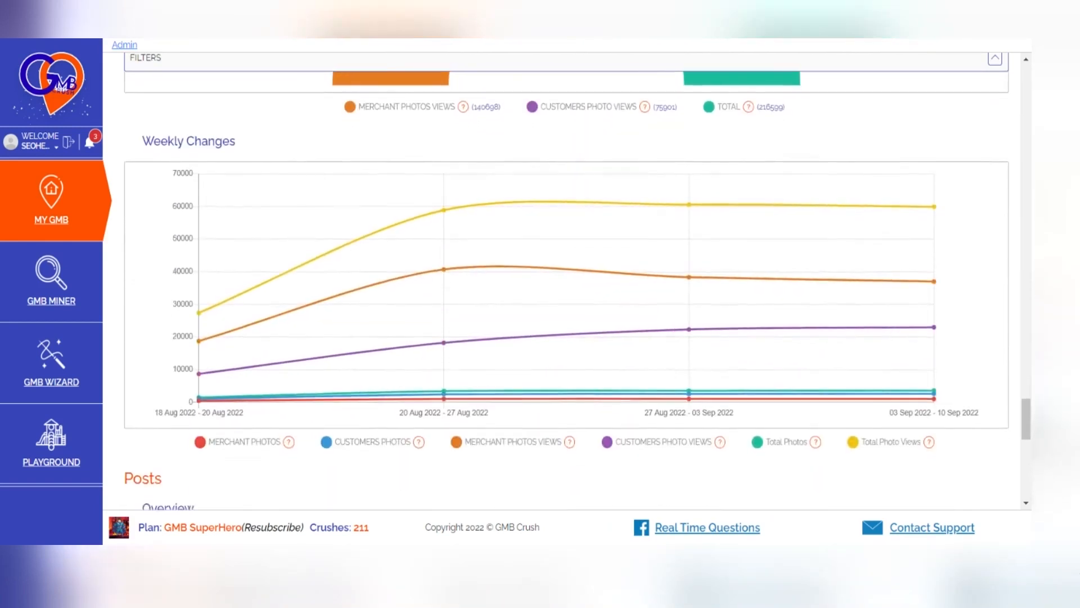
{"action": "scroll", "coordinate": [565, 287], "scroll_direction": "down", "scroll_amount": 1}
{"action": "scroll", "coordinate": [566, 287], "scroll_direction": "down", "scroll_amount": 2}
{"action": "scroll", "coordinate": [566, 287], "scroll_direction": "down", "scroll_amount": 2}
{"action": "scroll", "coordinate": [566, 288], "scroll_direction": "down", "scroll_amount": 1}
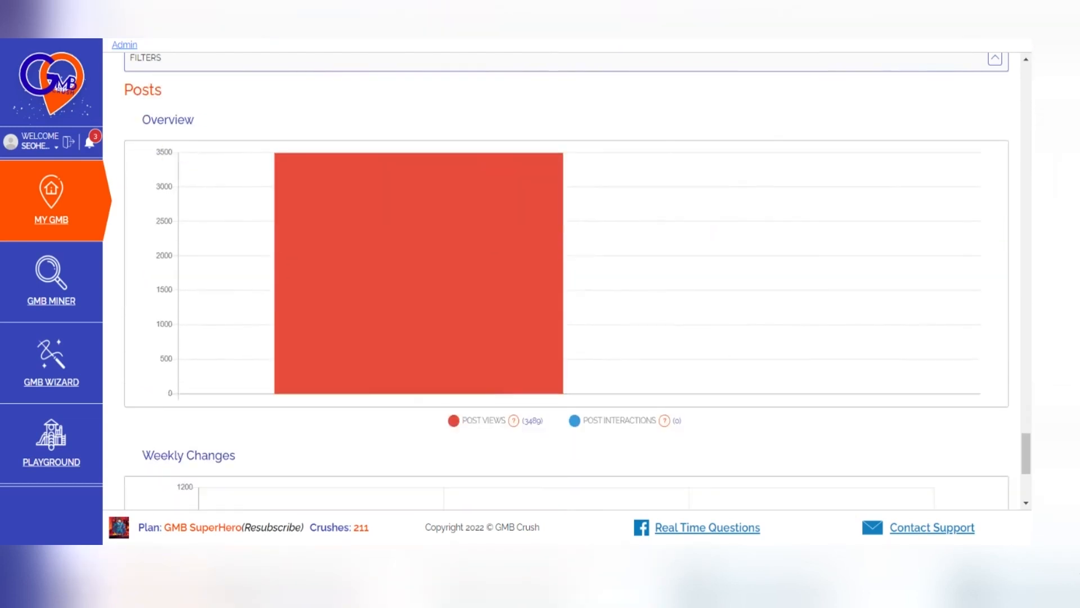
{"action": "scroll", "coordinate": [566, 287], "scroll_direction": "down", "scroll_amount": 2}
{"action": "scroll", "coordinate": [566, 287], "scroll_direction": "down", "scroll_amount": 1}
{"action": "scroll", "coordinate": [566, 287], "scroll_direction": "down", "scroll_amount": 1}
{"action": "scroll", "coordinate": [565, 287], "scroll_direction": "down", "scroll_amount": 1}
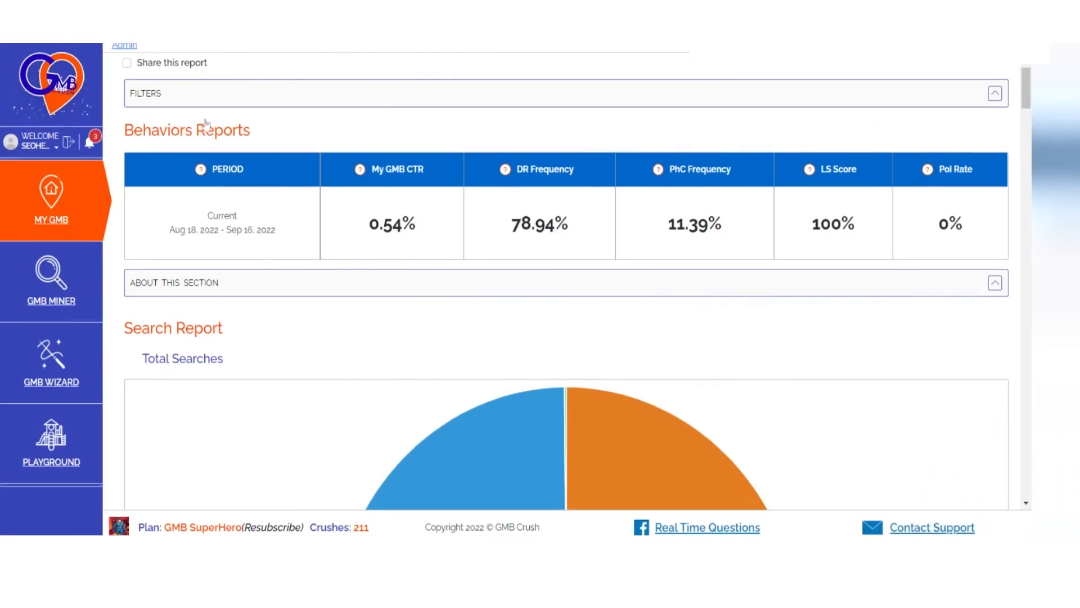
- Enable 'Share this report' so a share link is generated for the Di Vino Bangkok report
{"action": "left_click", "coordinate": [127, 64]}
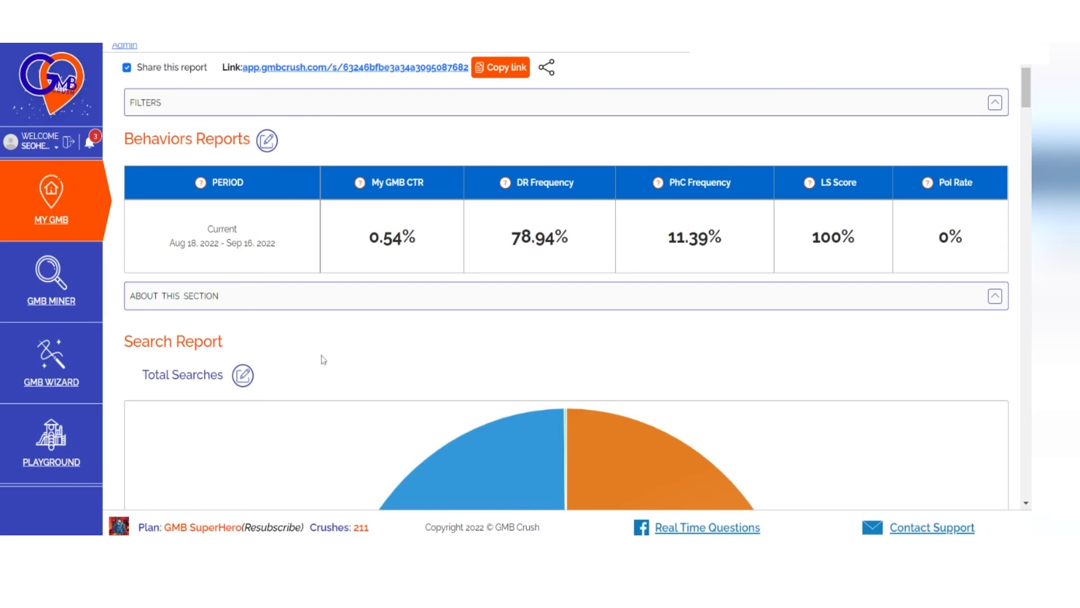
- Mark the Behaviors Reports section as Hidden on the shared link and save the change
{"action": "left_click", "coordinate": [266, 140]}
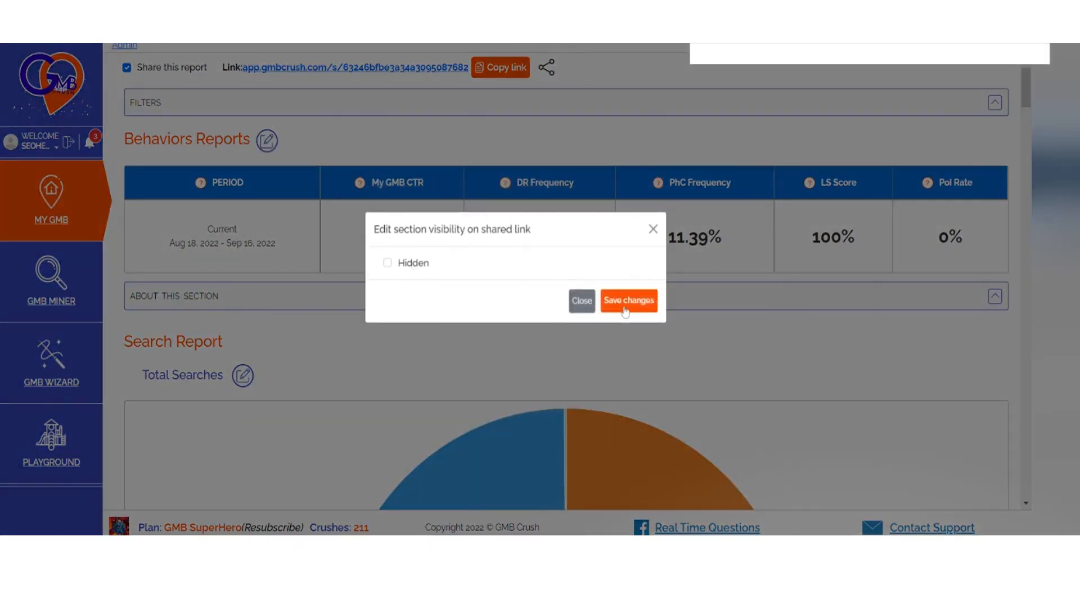
{"action": "left_click", "coordinate": [653, 229]}
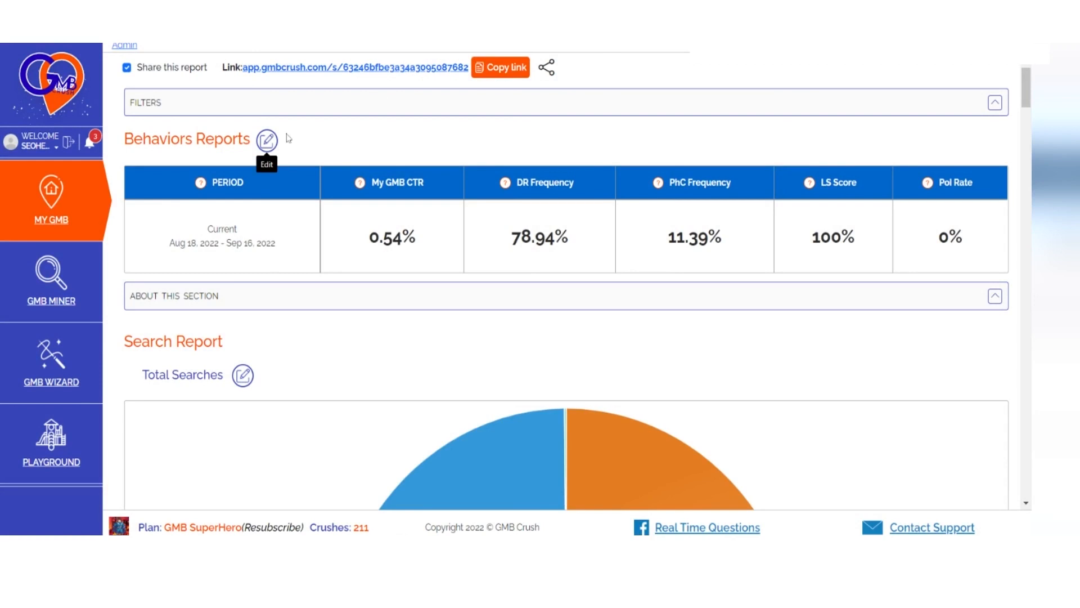
{"action": "left_click", "coordinate": [266, 141]}
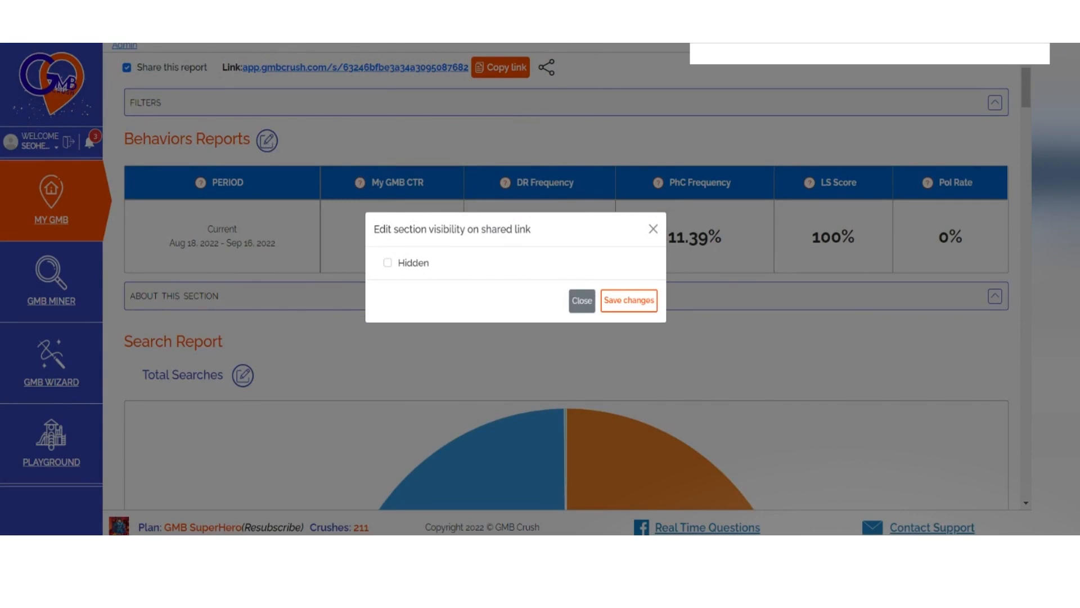
{"action": "left_click", "coordinate": [407, 266]}
{"action": "left_click", "coordinate": [630, 304]}
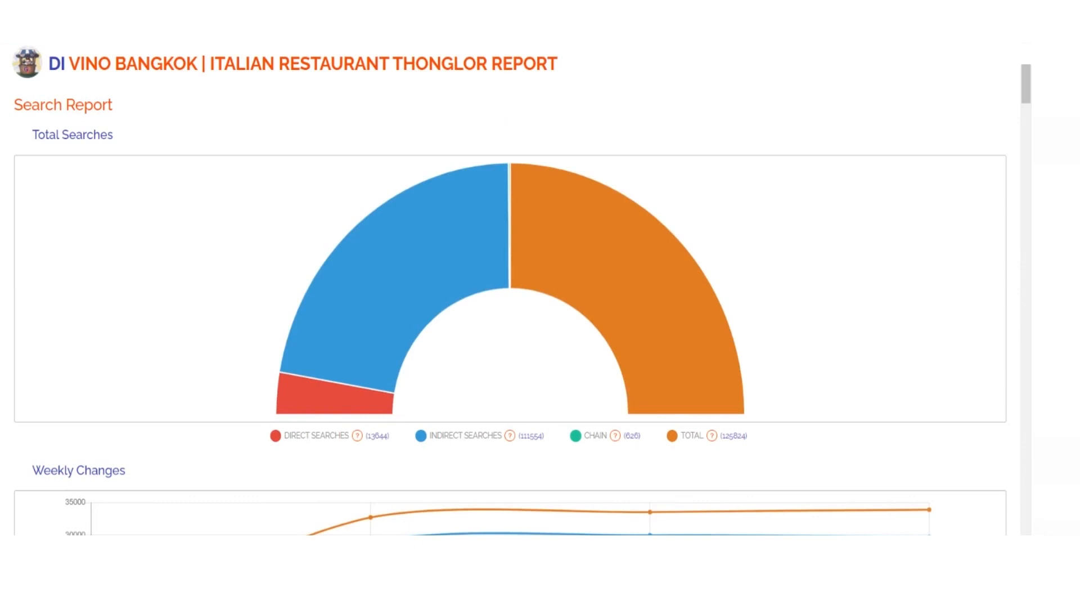
{"action": "scroll", "coordinate": [522, 289], "scroll_direction": "down", "scroll_amount": 1}
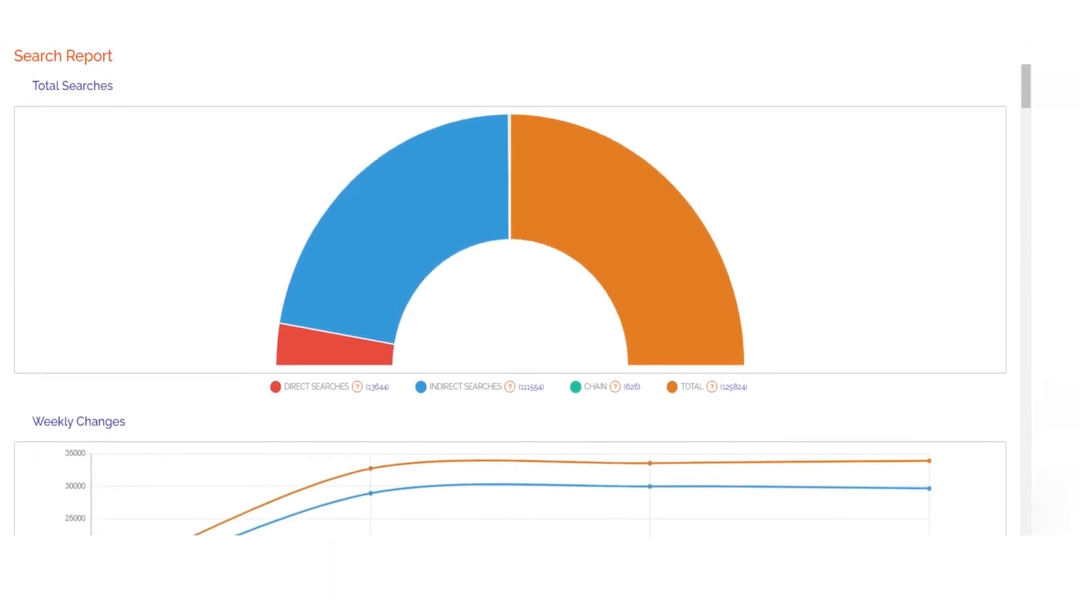